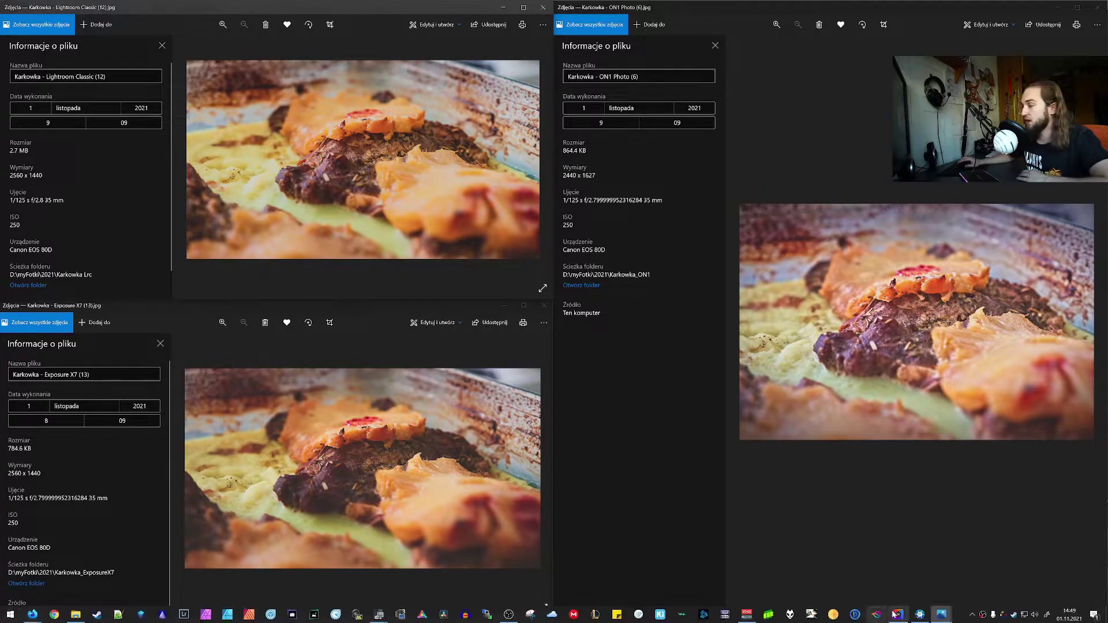
Step: In ON1, view the sauce pot and glass-dish shots, then load the pineapple-and-meat close-up
left_click(897, 616)
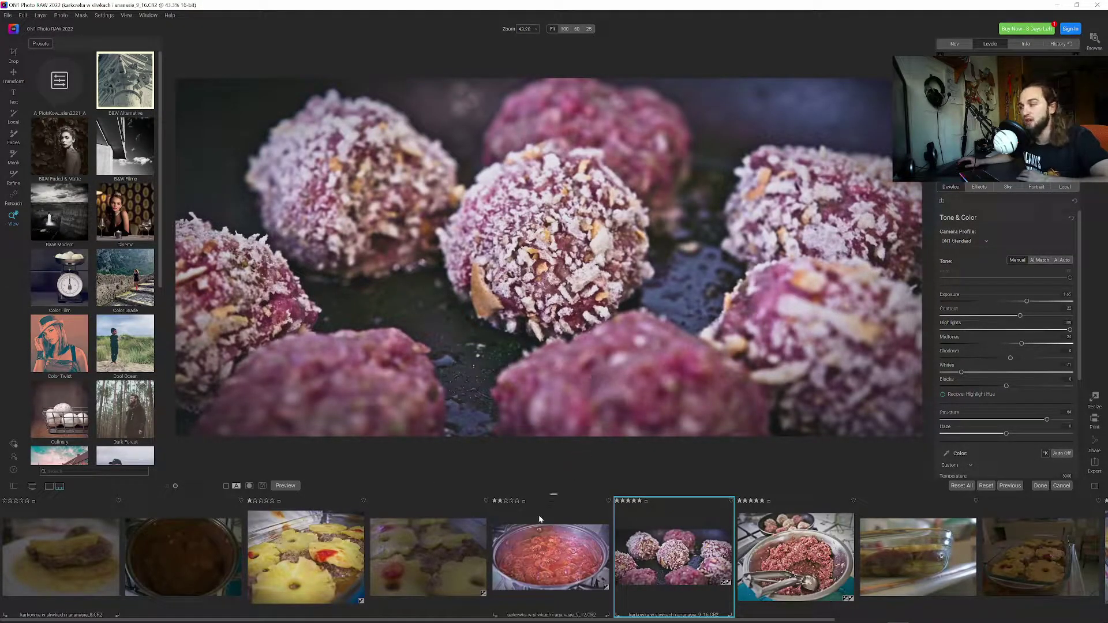
left_click(508, 545)
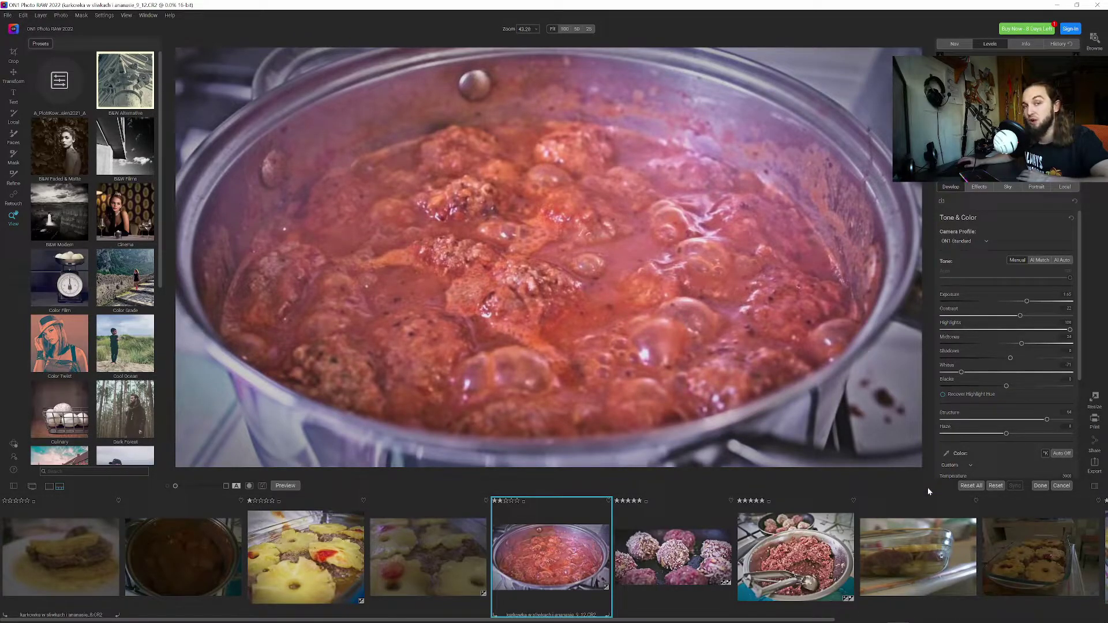
left_click(924, 555)
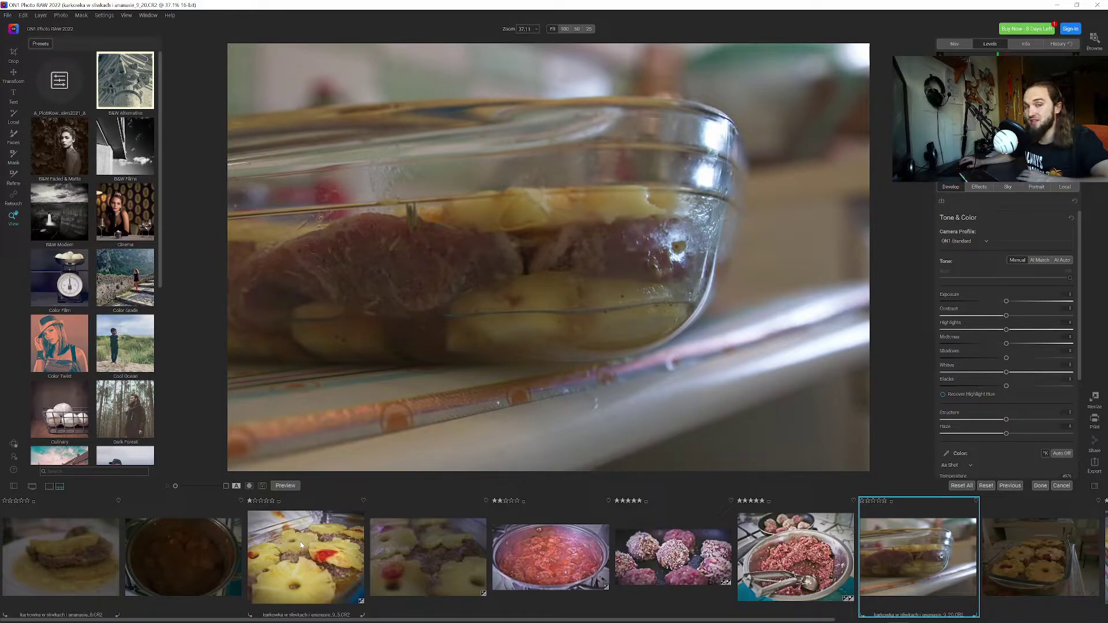
left_click(451, 547)
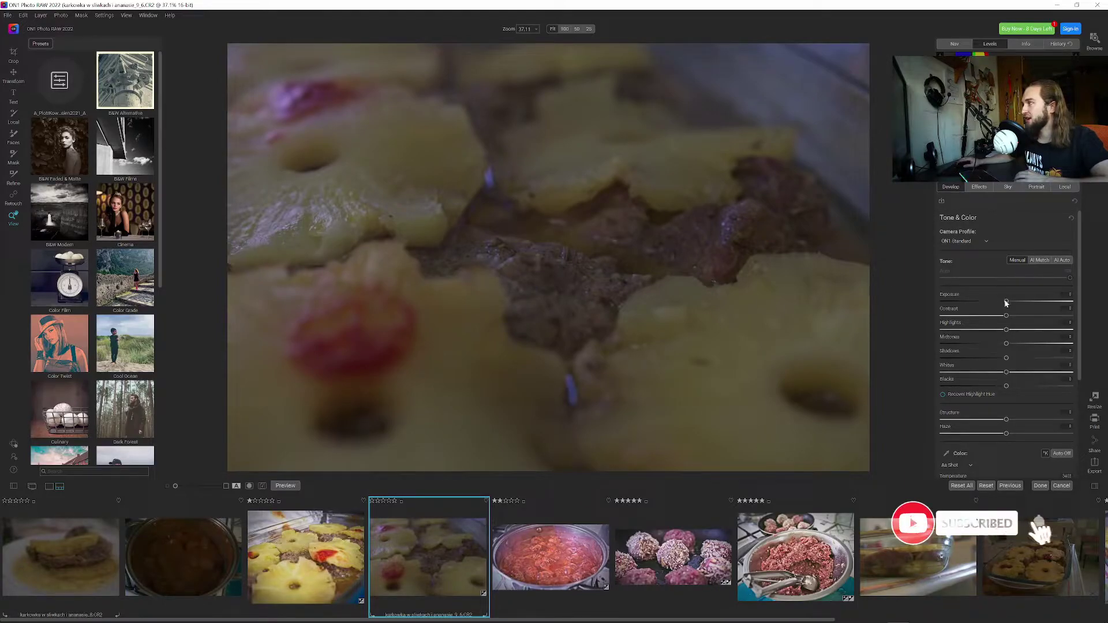
Step: Raise Exposure on the pineapple close-up and coconut meatballs photos, then load the dark glass-dish shot
mouse_move(1007, 301)
left_mouse_down()
mouse_move(1055, 303)
mouse_move(988, 306)
mouse_move(1021, 305)
left_mouse_up()
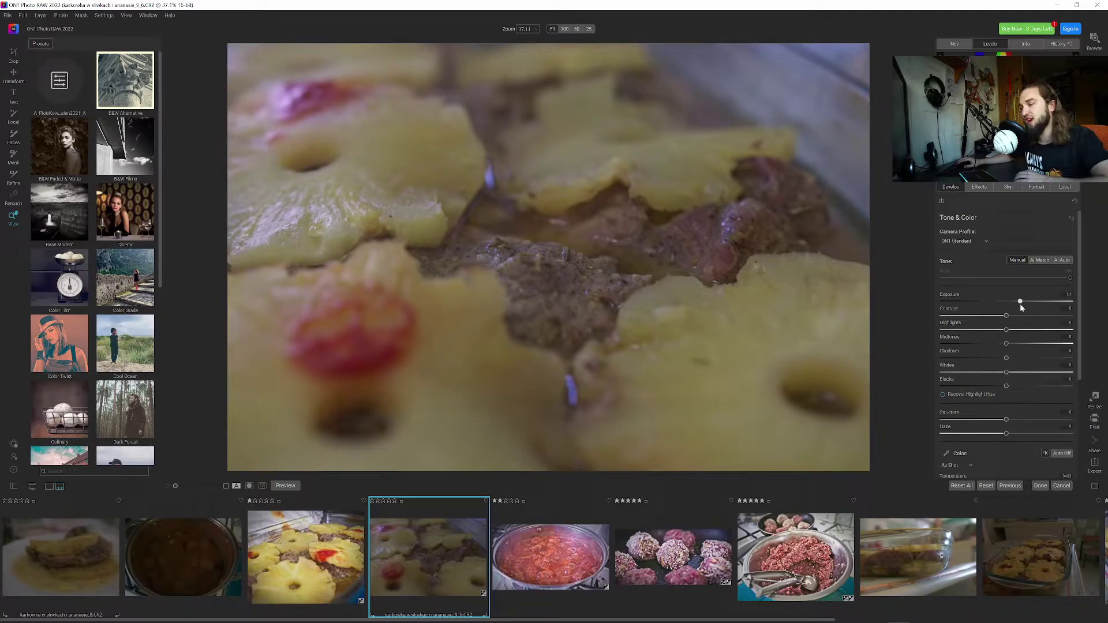
mouse_move(1020, 304)
left_mouse_down()
mouse_move(1053, 302)
mouse_move(990, 303)
mouse_move(1042, 306)
mouse_move(1037, 315)
mouse_move(963, 310)
mouse_move(1091, 310)
mouse_move(1035, 310)
left_mouse_up()
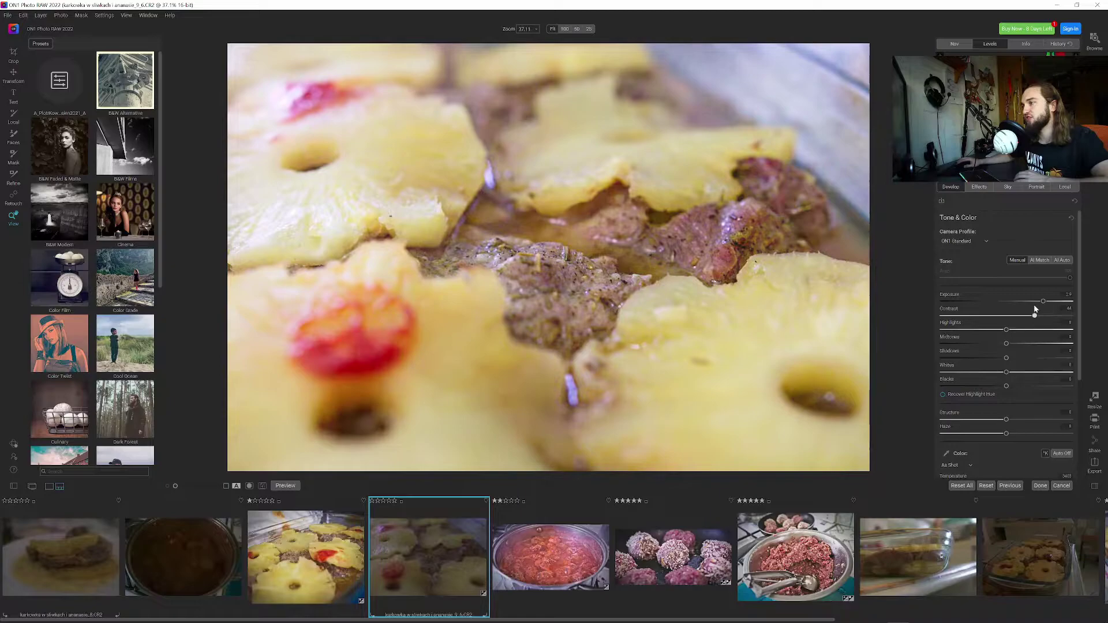
left_click(704, 523)
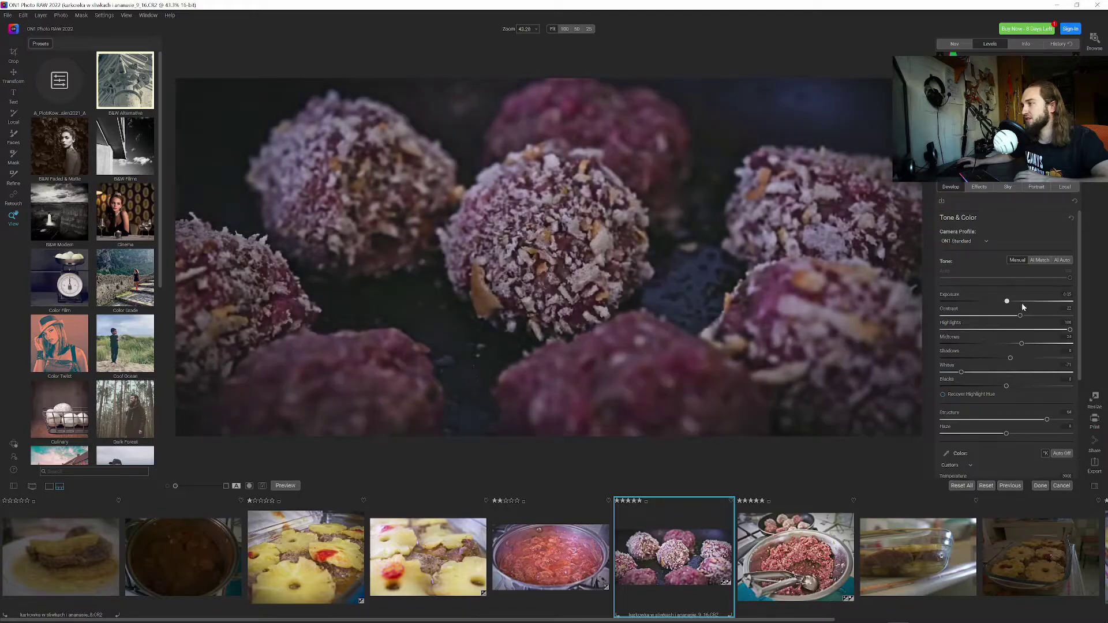
mouse_move(1022, 302)
left_mouse_down()
mouse_move(1051, 306)
mouse_move(990, 305)
mouse_move(1021, 307)
left_mouse_up()
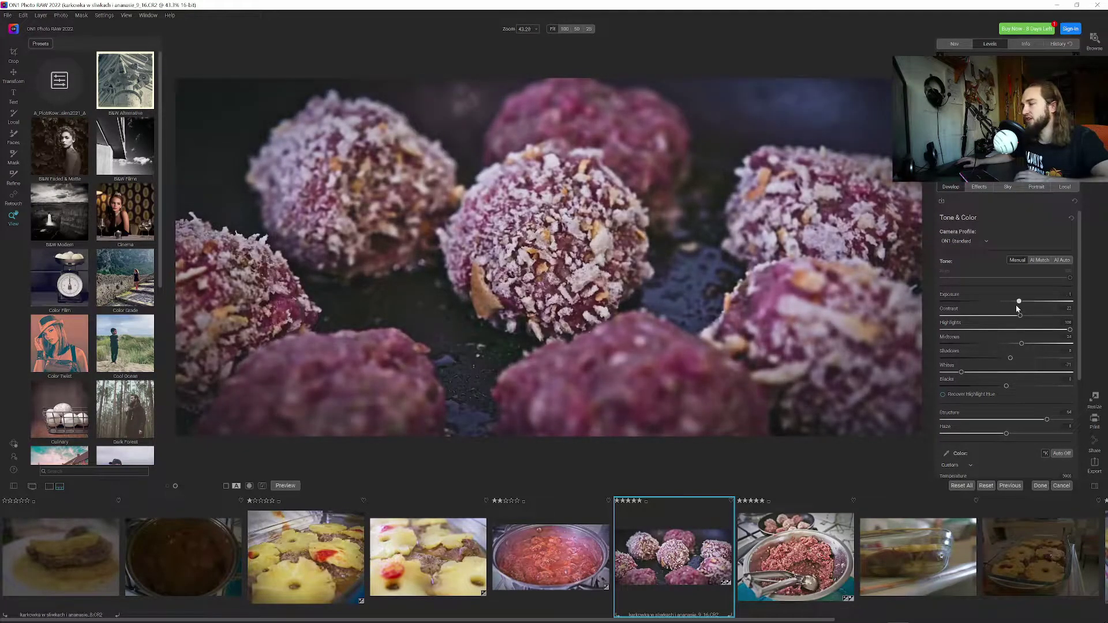
scroll(915, 546, "down", 3)
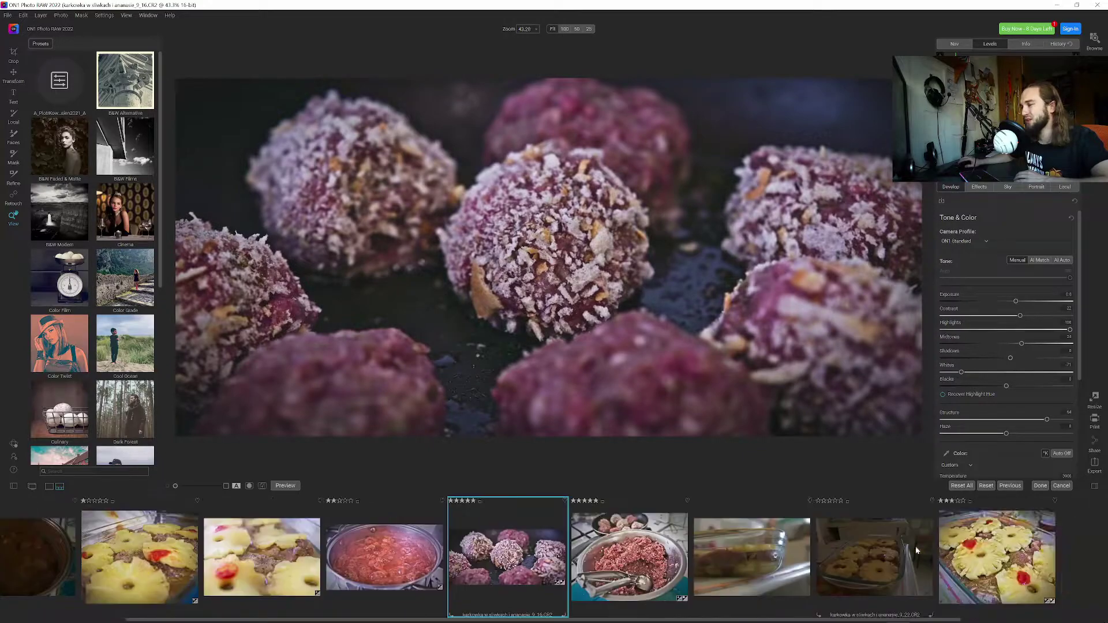
left_click(666, 557)
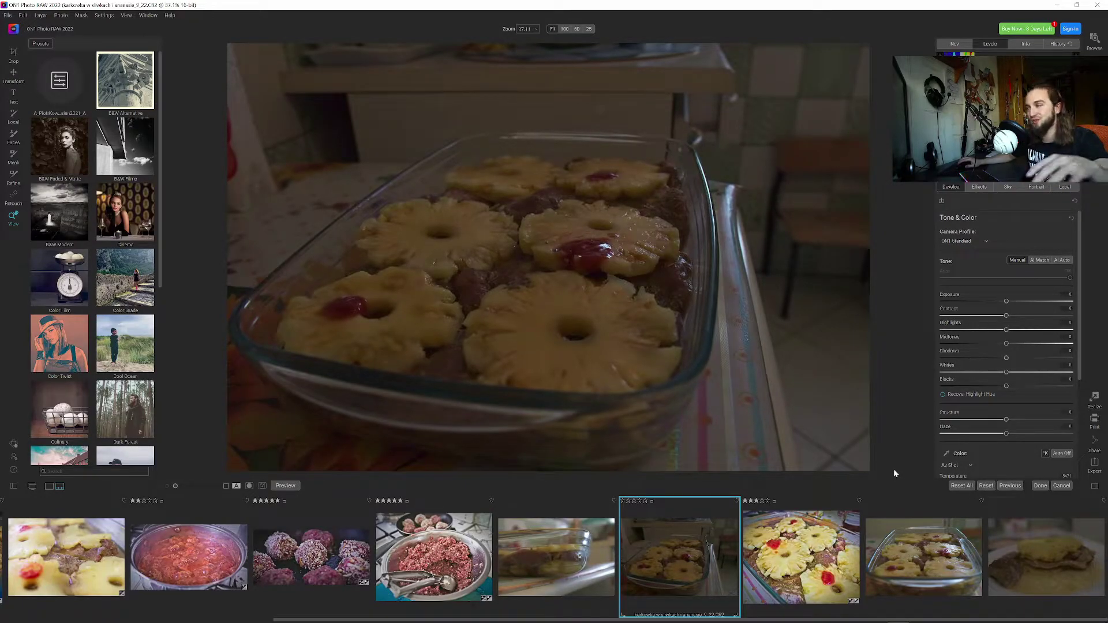
Step: In Exposure X7, load the boiling meatball pot photo, then the raw mince bowl shot
left_click(921, 620)
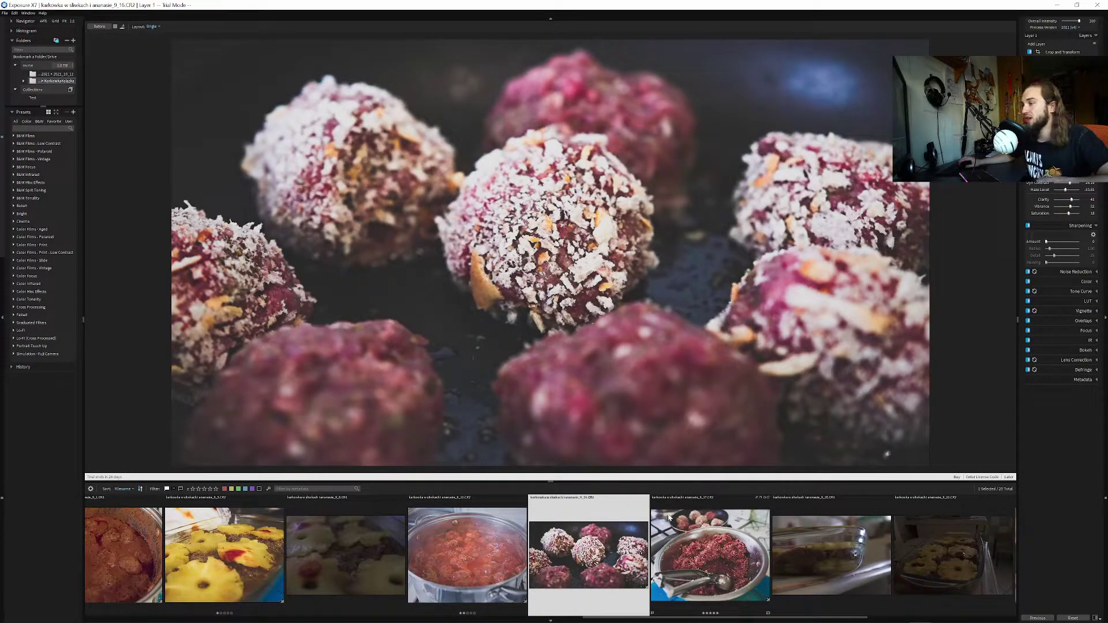
left_click(460, 553)
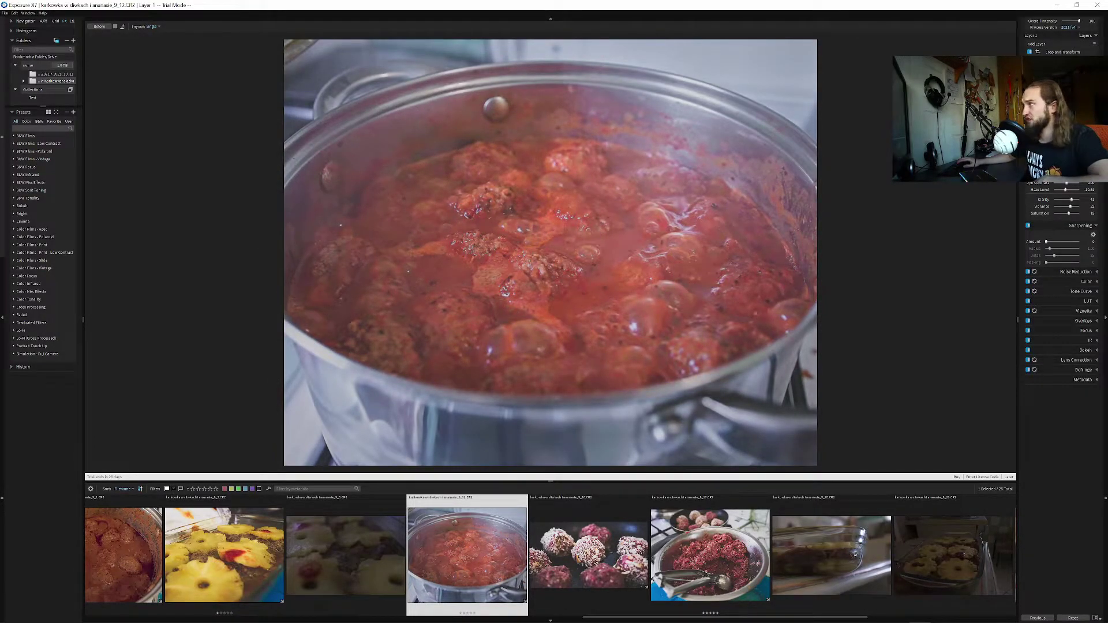
left_click(740, 556)
Step: Review the mince bowl, glass-dish, coconut meatballs and pineapple rings photos in Exposure X7
left_click(863, 557)
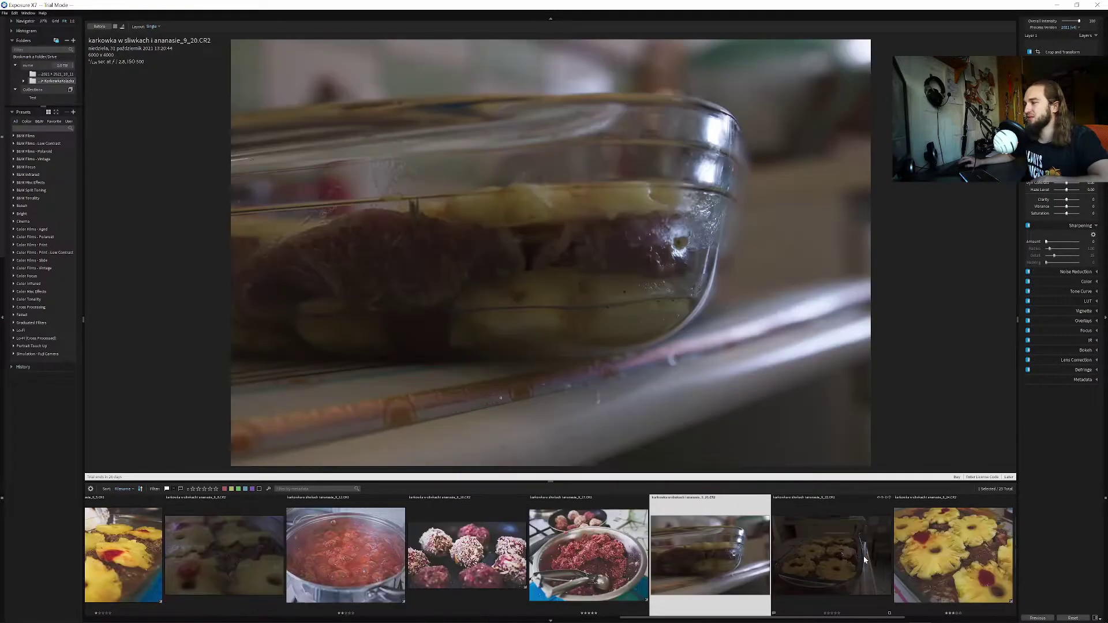
left_click(859, 556)
left_click(491, 549)
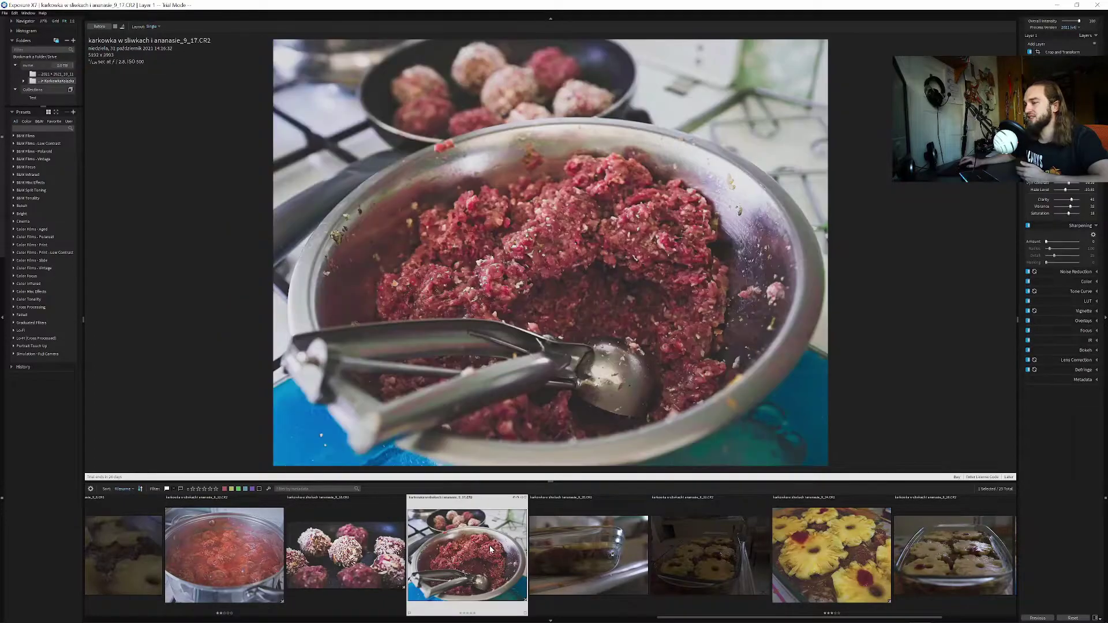
left_click(564, 553)
left_click(473, 560)
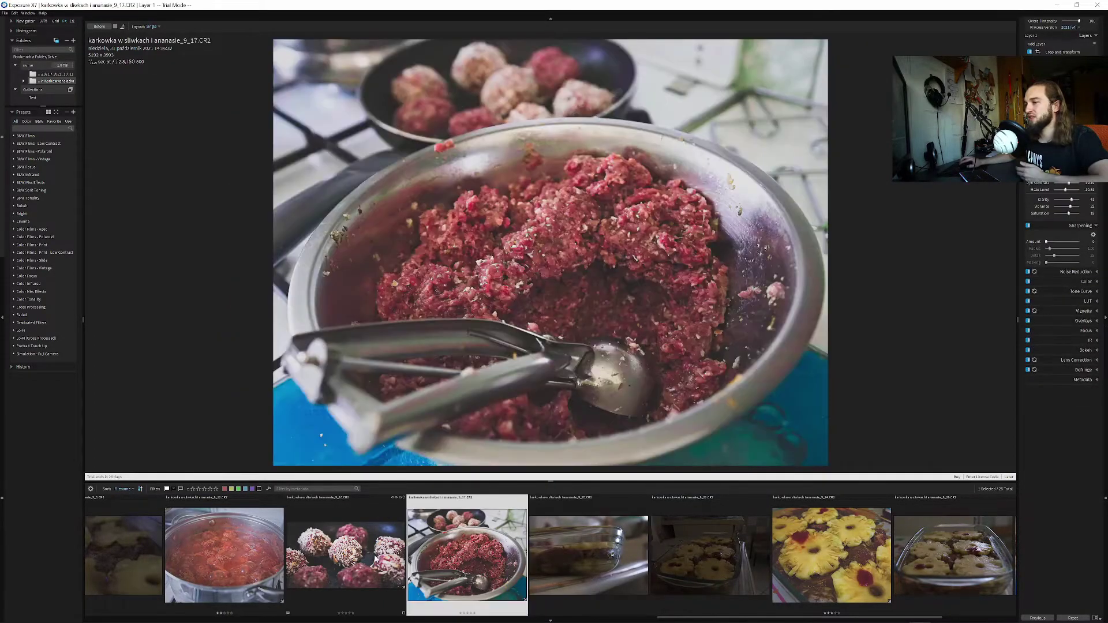
key("Left")
left_click(473, 560)
left_click(976, 555)
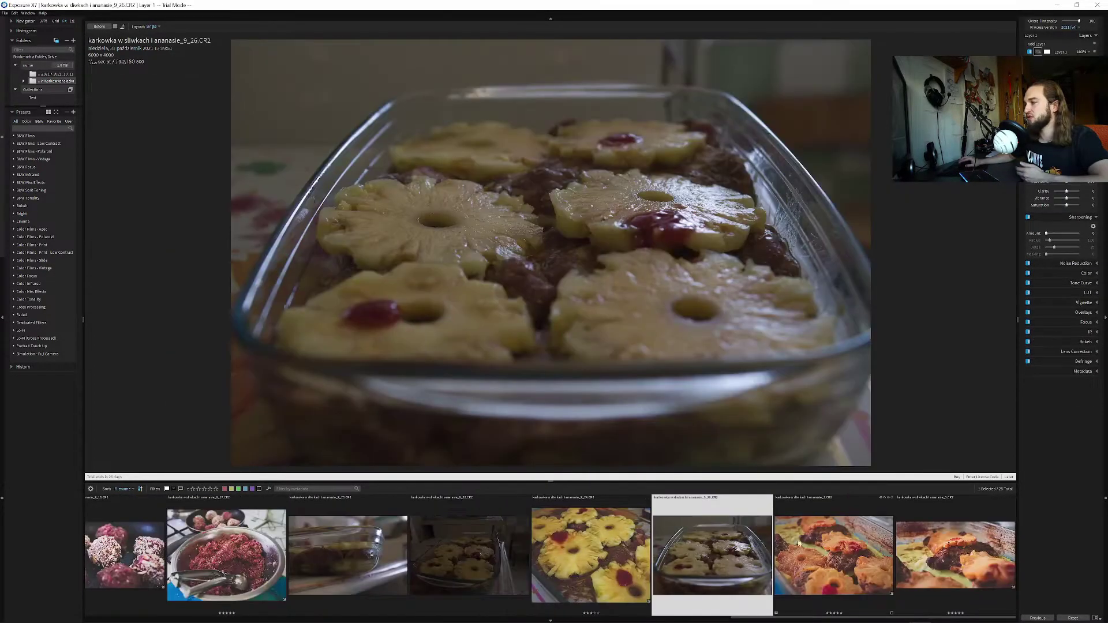
left_click(566, 539)
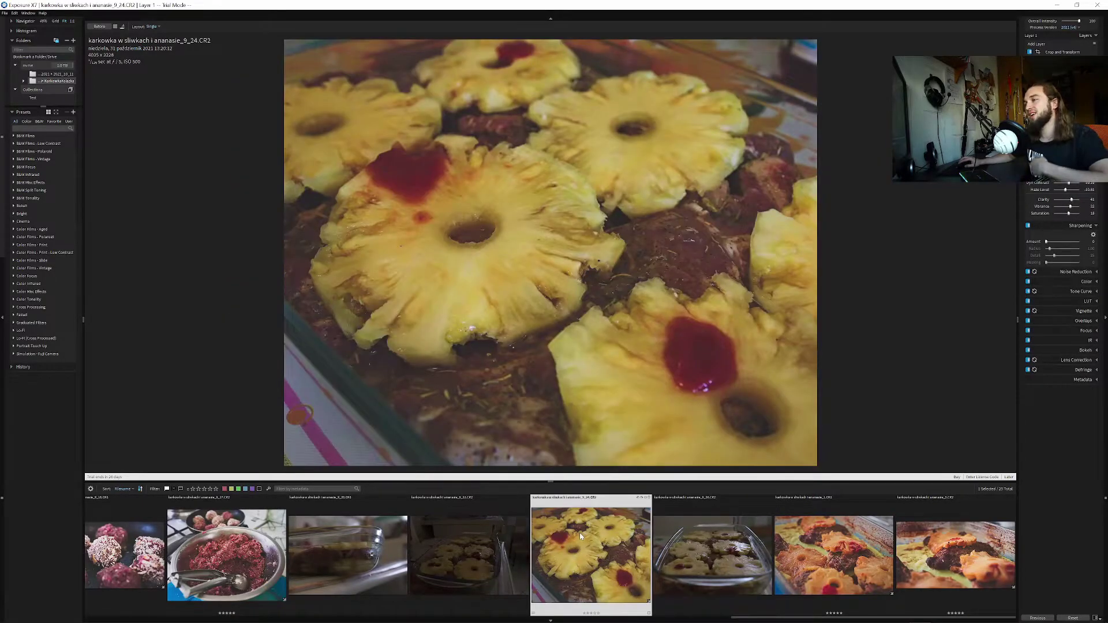
Step: Look over the earlier plum dish photos and coconut meatballs, then return to ON1
scroll(443, 549, "up", 10)
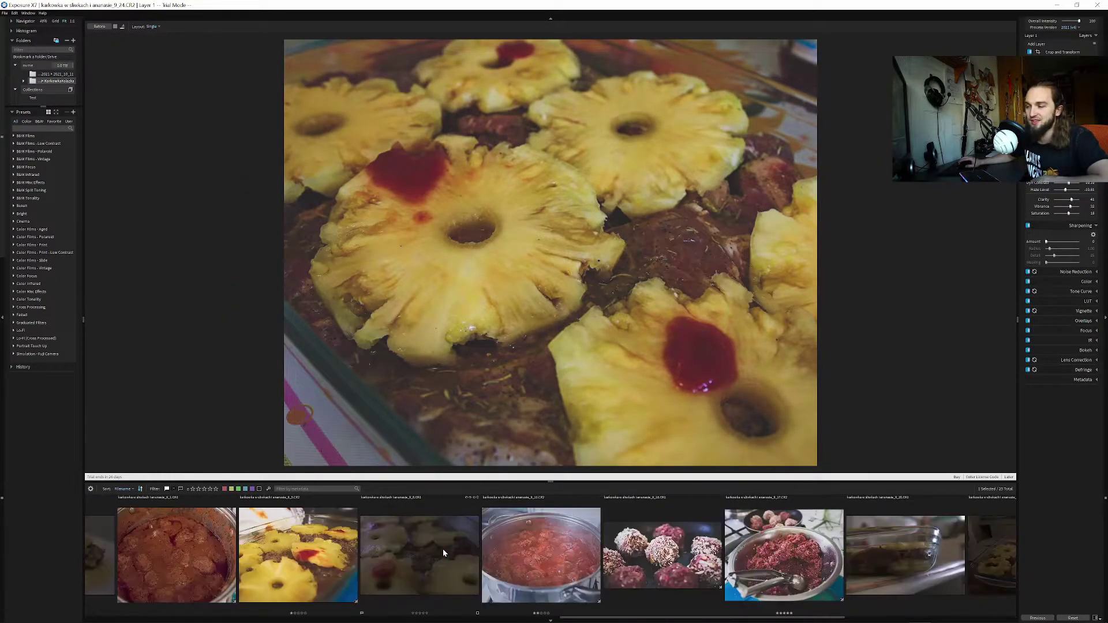
left_click(443, 550)
left_click(509, 558)
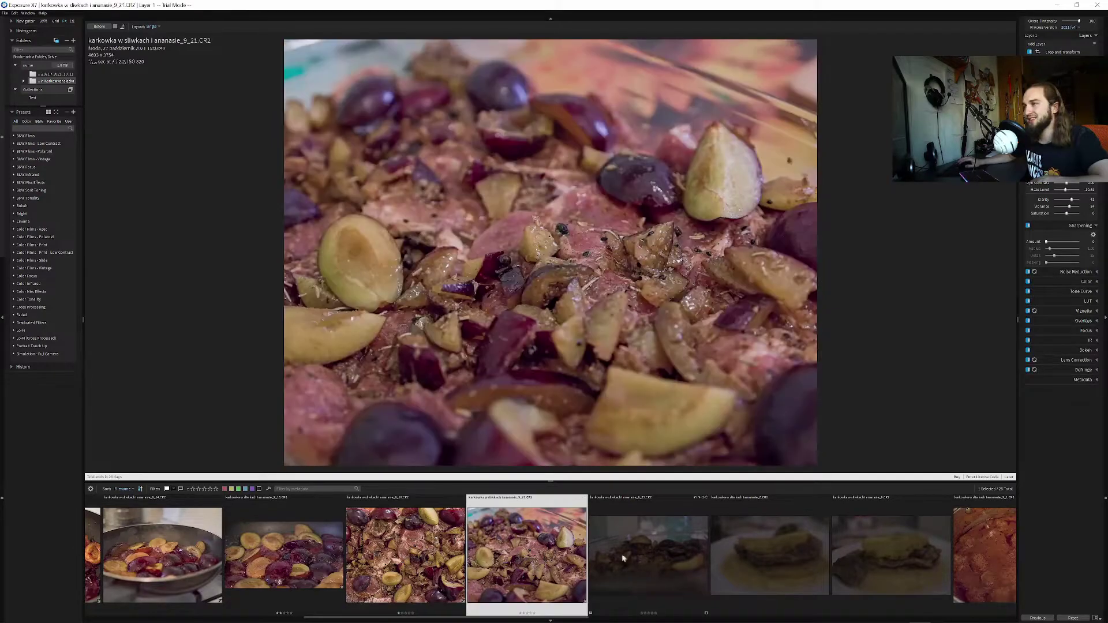
left_click(643, 556)
scroll(644, 557, "down", 5)
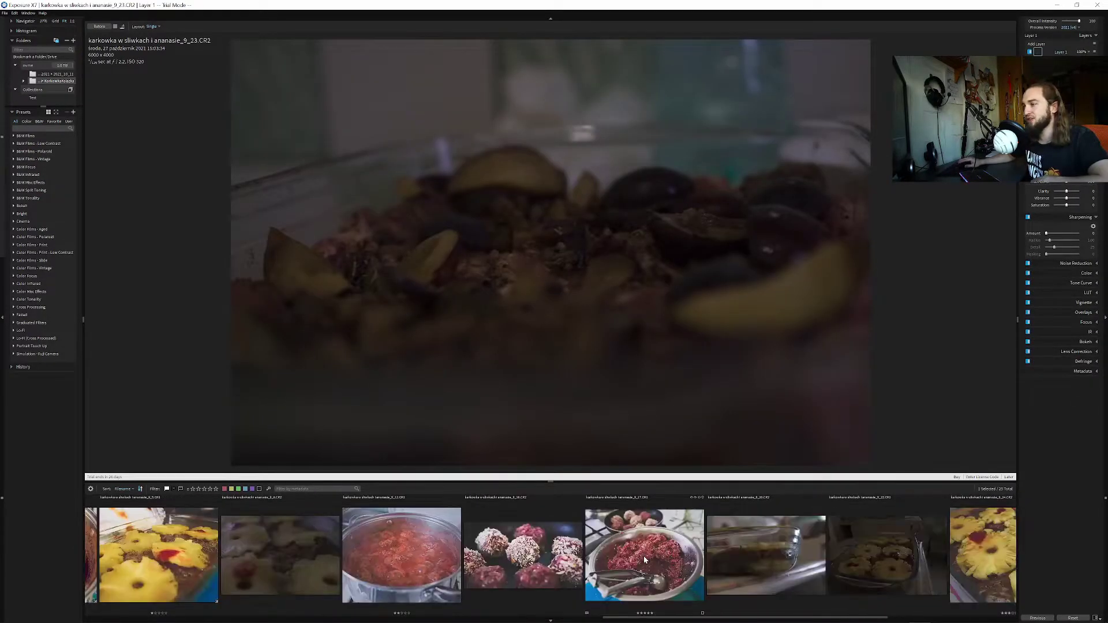
left_click(523, 556)
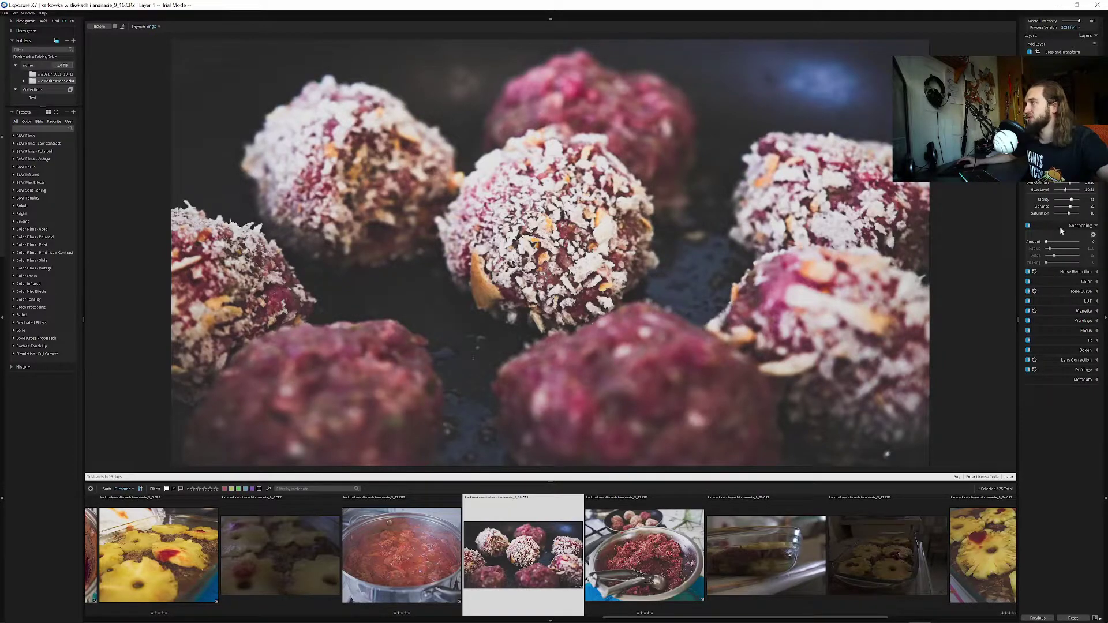
left_click(1062, 8)
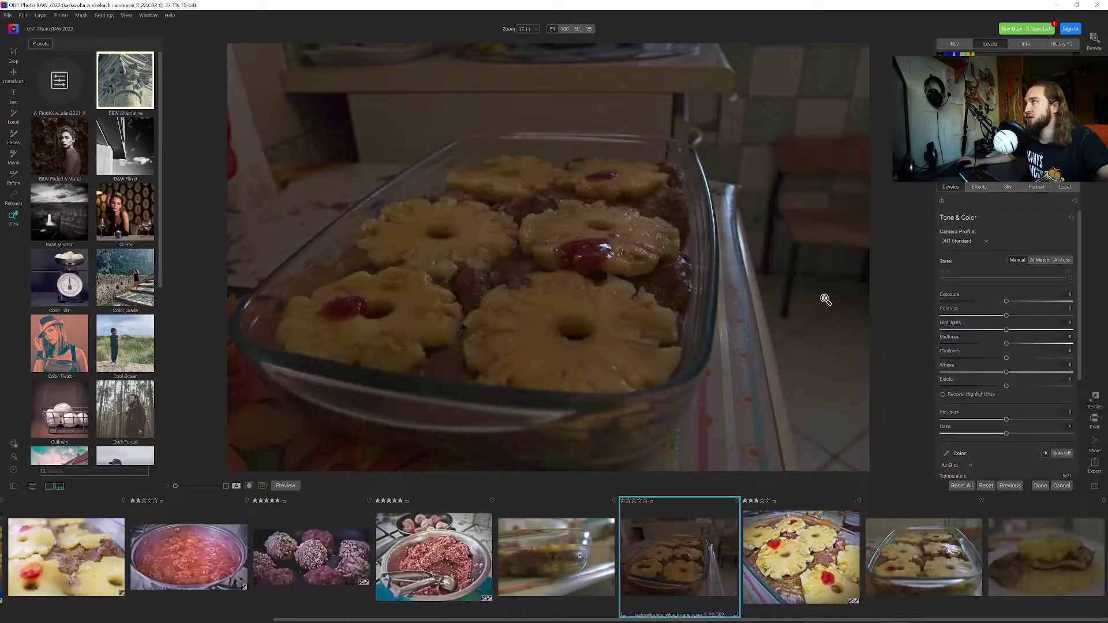
Step: Add a Glow filter with the Lighter preset (Amount 50, Mode Screen) to the pineapple casserole
left_click(981, 187)
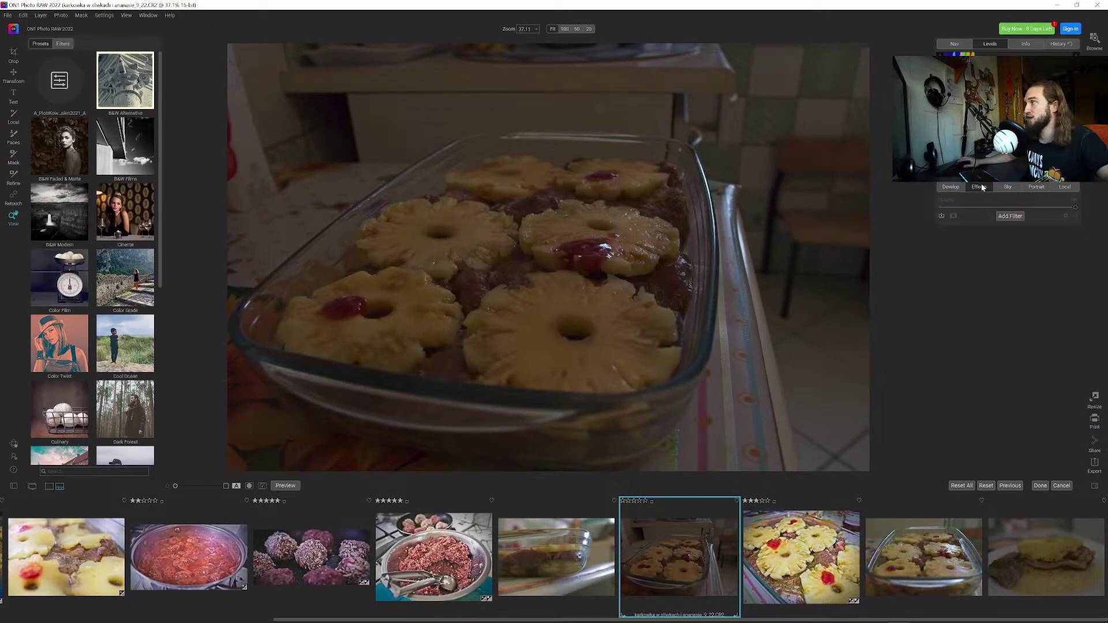
left_click(1006, 216)
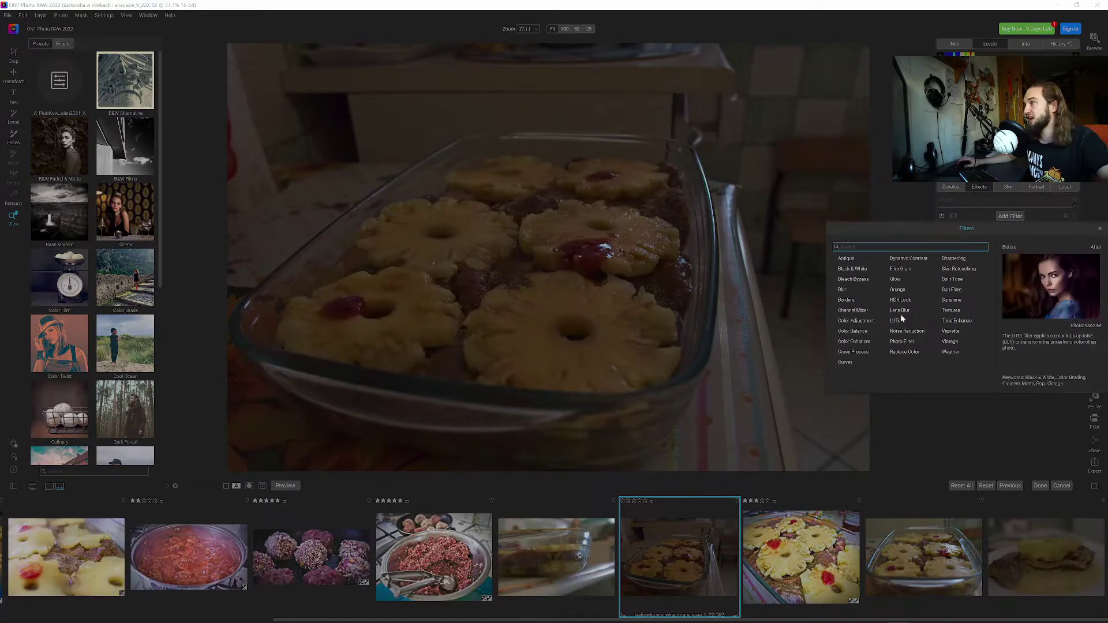
left_click(896, 279)
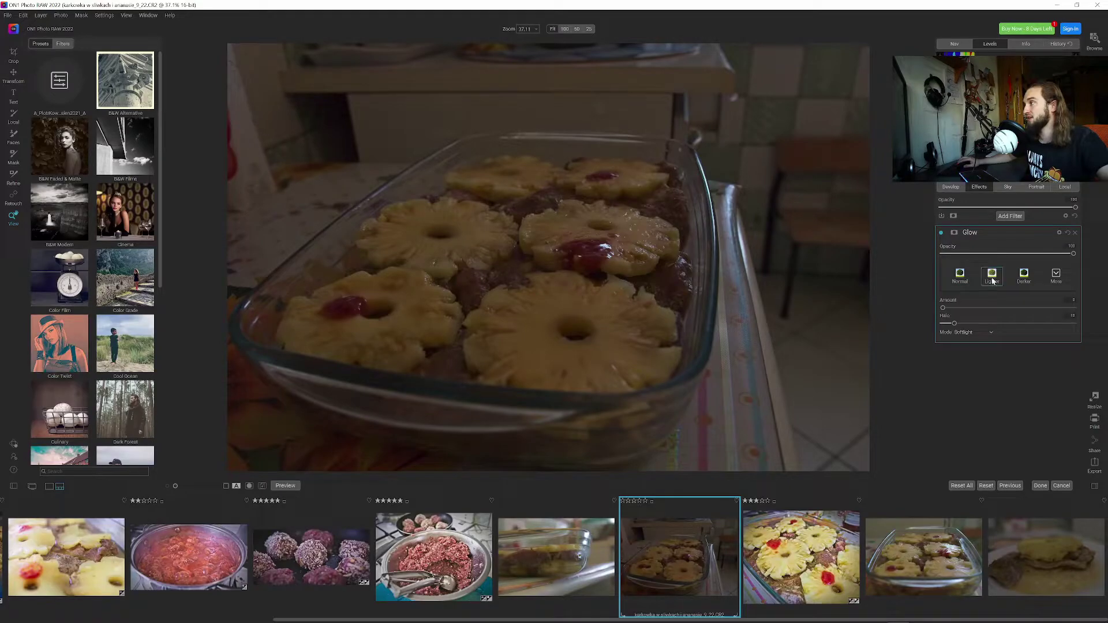
left_click(992, 277)
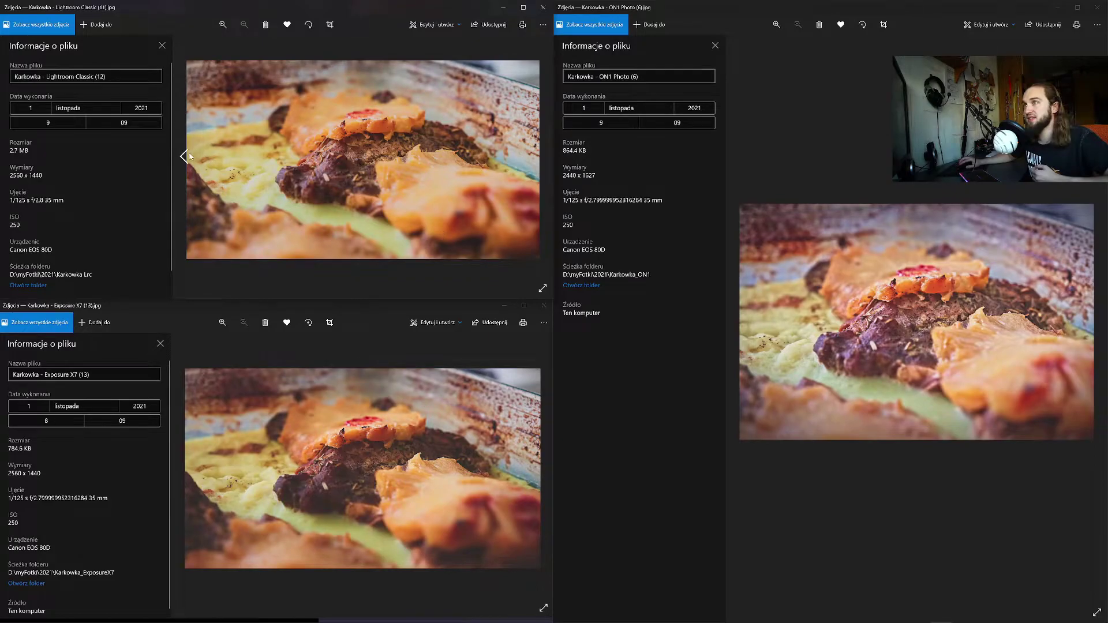
Step: Step the Lightroom, Exposure X7 and ON1 Photos windows back to their boiling pot versions
left_click(185, 156)
left_click(190, 469)
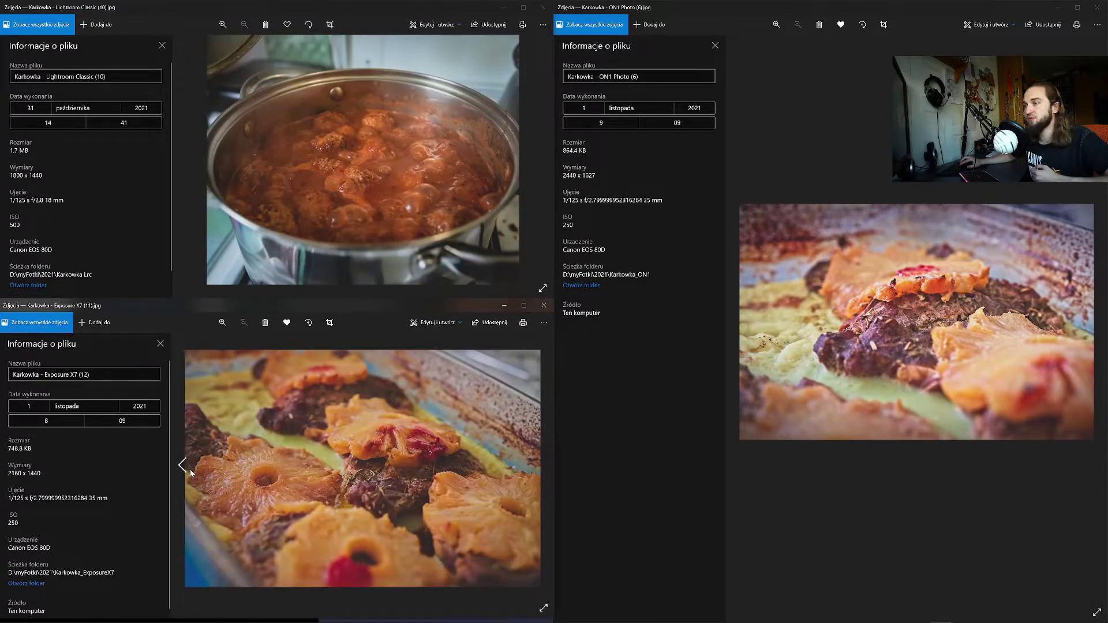
left_click(190, 470)
left_click(189, 470)
left_click(190, 469)
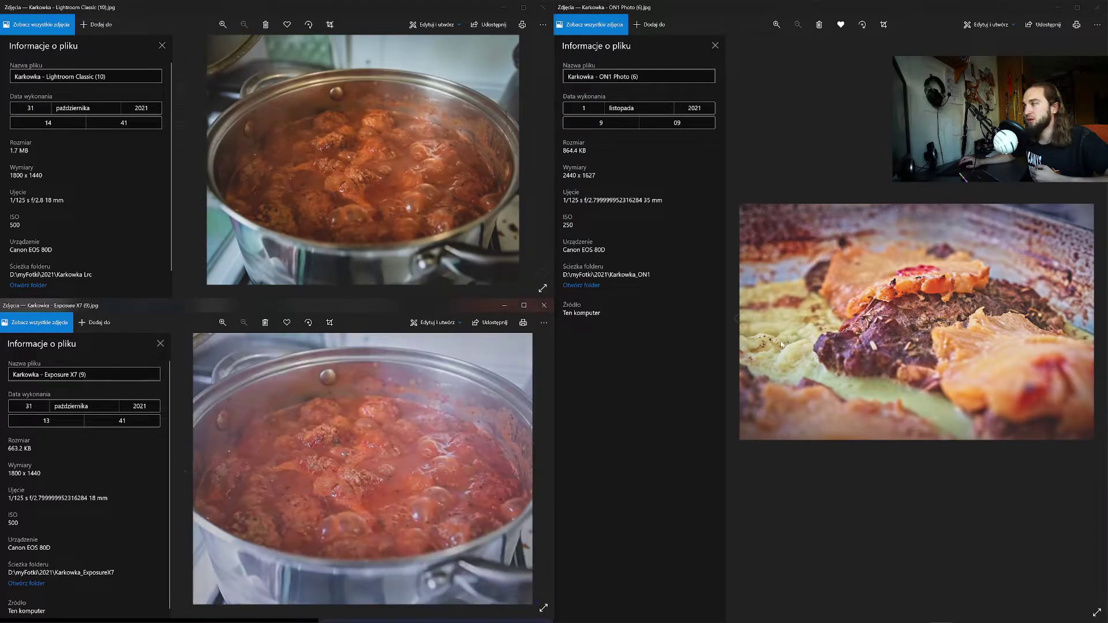
left_click(738, 320)
left_click(738, 321)
left_click(739, 320)
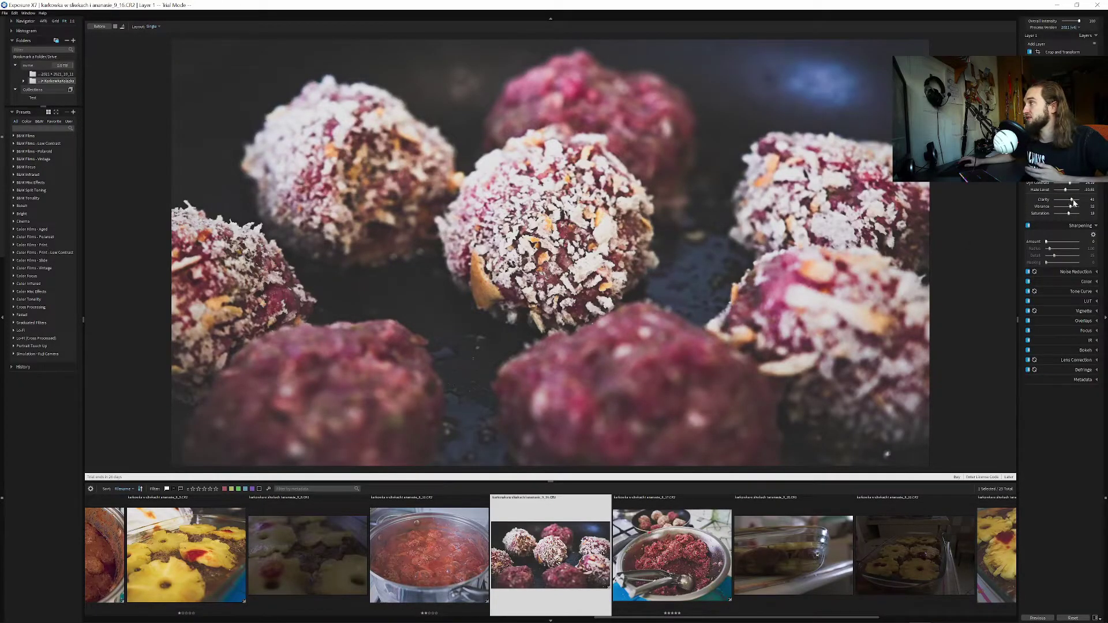
Step: In ON1, raise Structure to 100 on the pineapple casserole photo
left_click(898, 621)
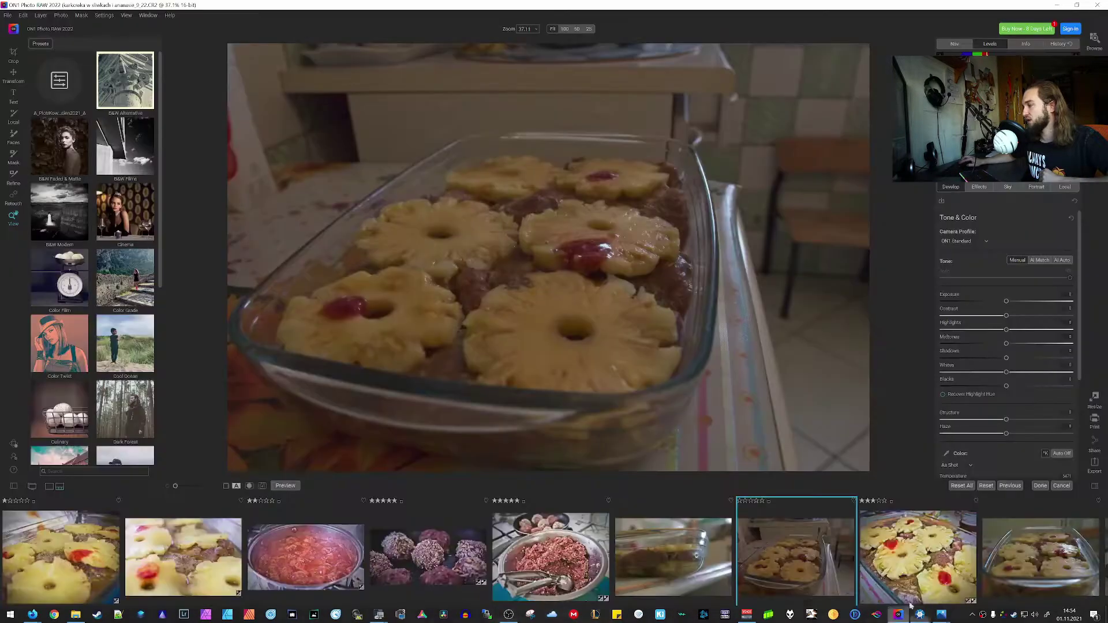
mouse_move(1007, 420)
left_mouse_down()
mouse_move(1078, 422)
mouse_move(1001, 422)
left_mouse_up()
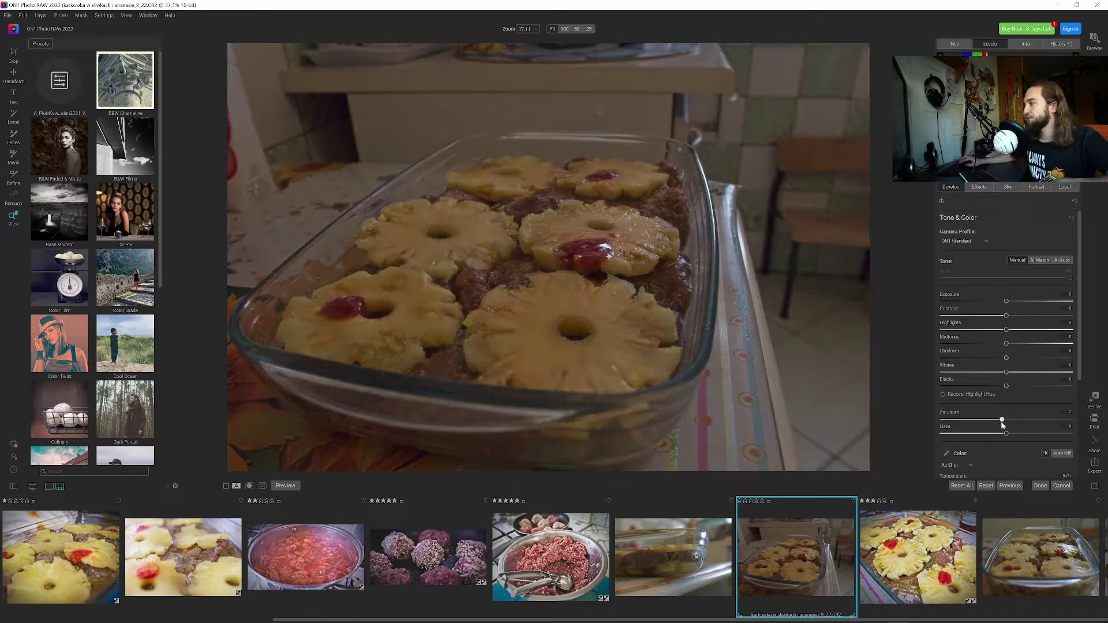
scroll(975, 341, "down", 5)
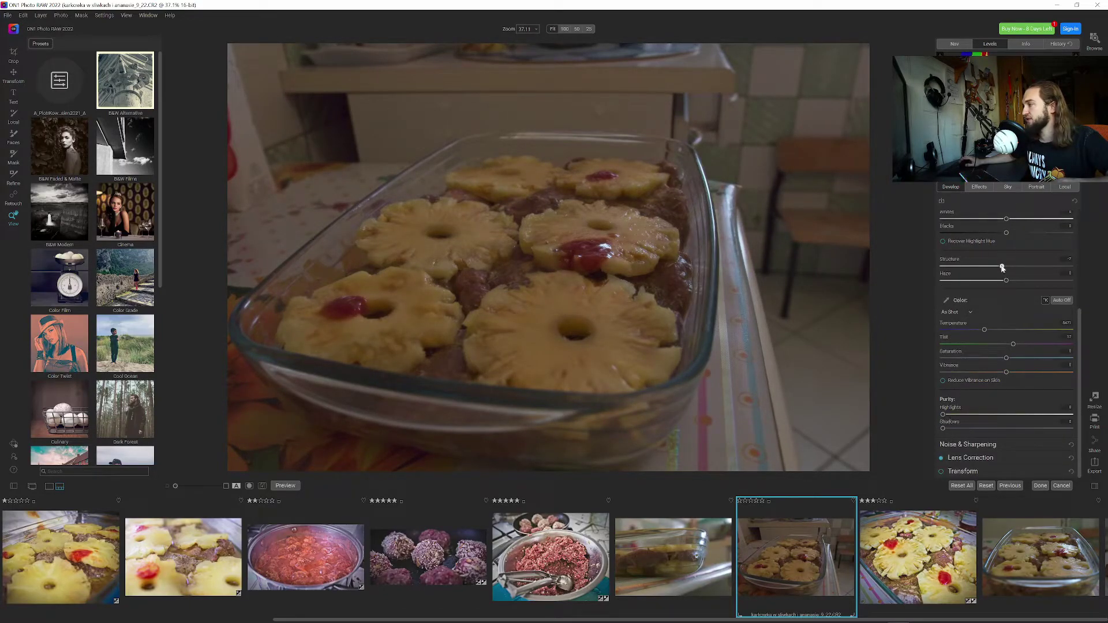
scroll(1023, 314, "up", 5)
Step: Add a Glow filter with the Lighter preset to the photo
left_click(979, 187)
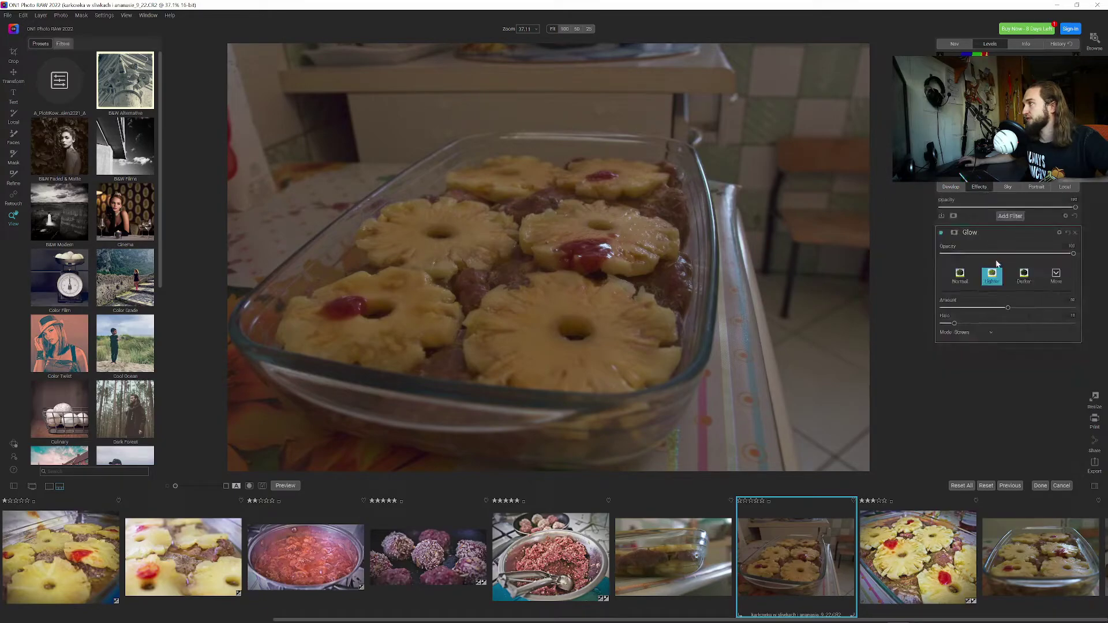
left_click(1011, 216)
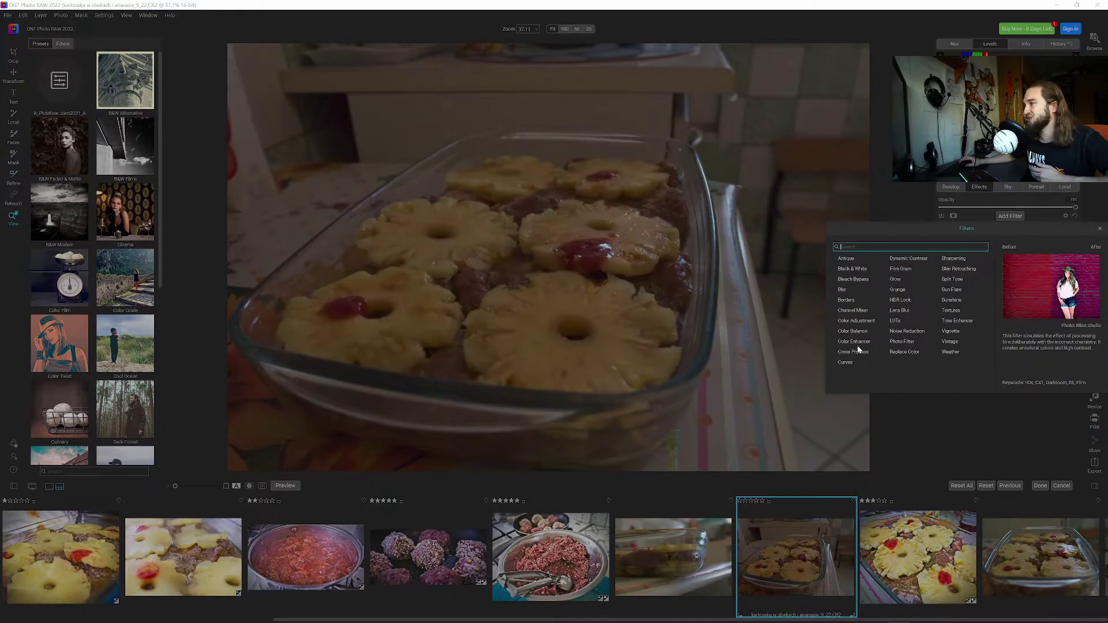
left_click(896, 280)
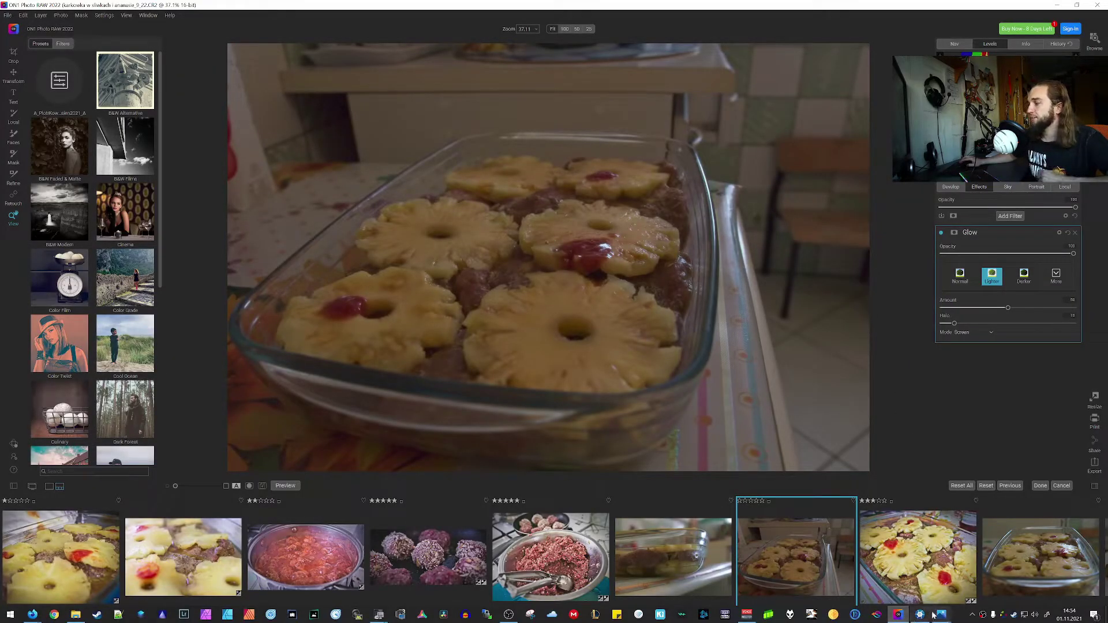
key("alt+Tab")
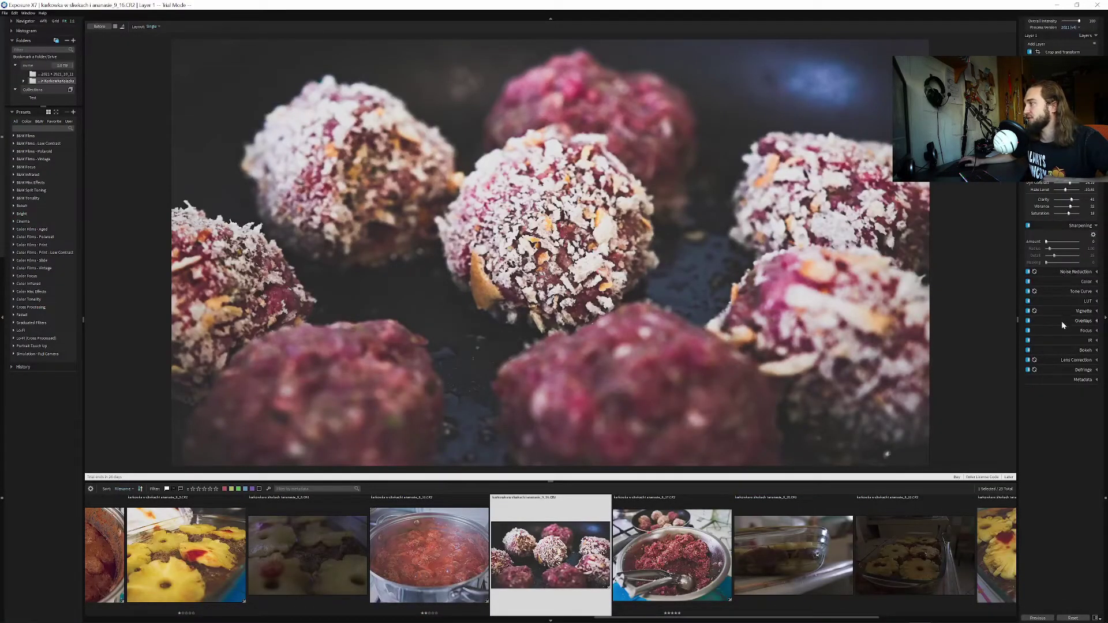
Step: Toggle the Focus panel, then load the mince bowl photo karkowka w sliwkach i ananasie_9_17.CR2
left_click(1062, 331)
left_click(1061, 332)
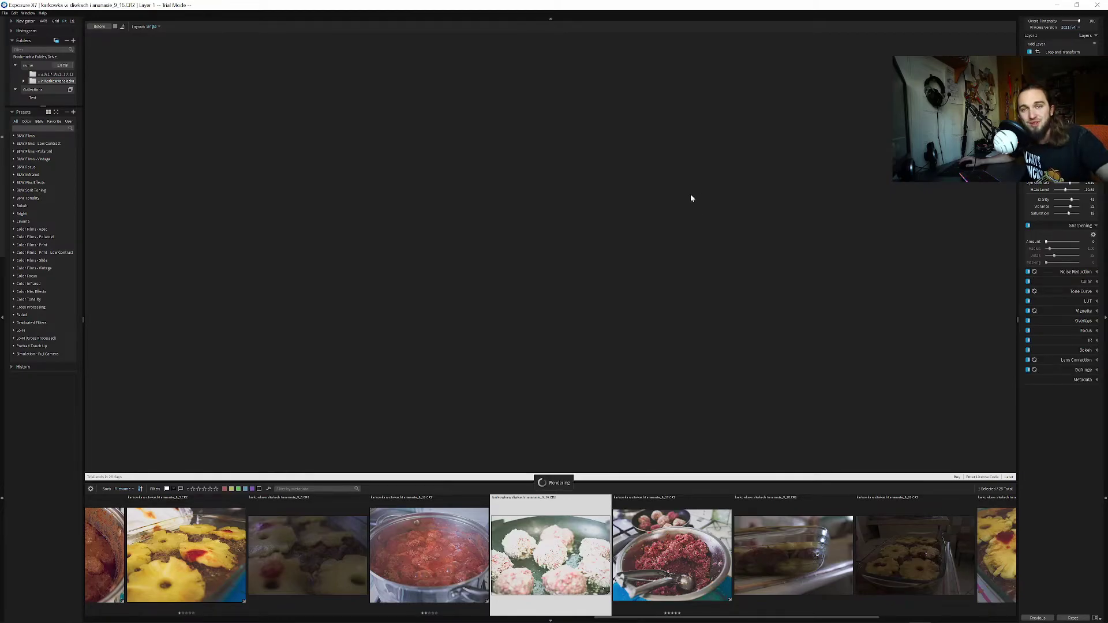
left_click(656, 551)
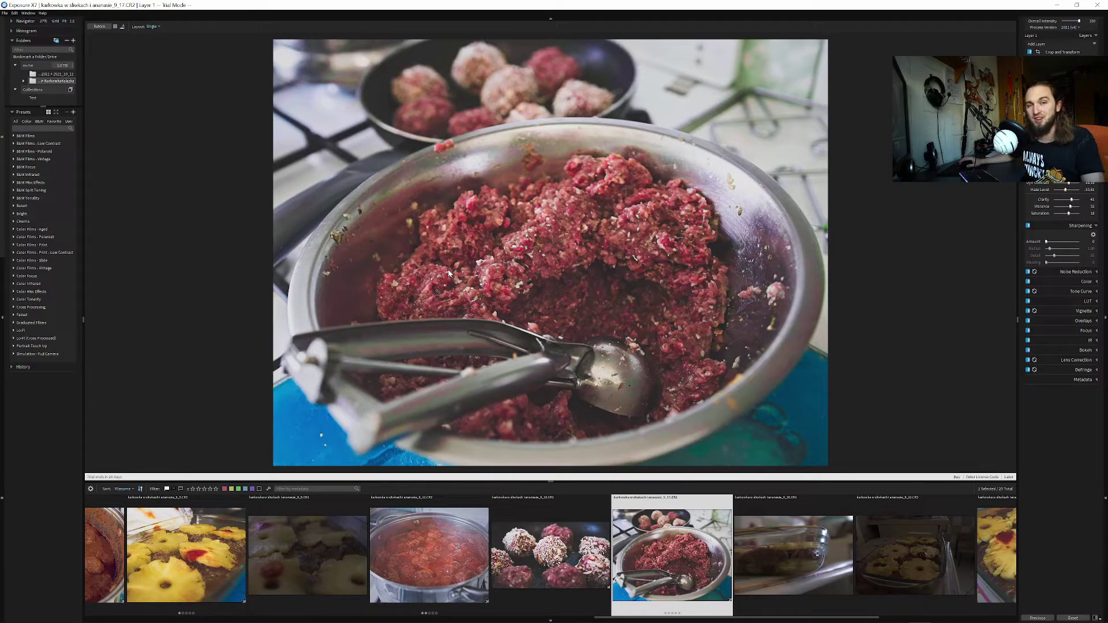
mouse_move(905, 617)
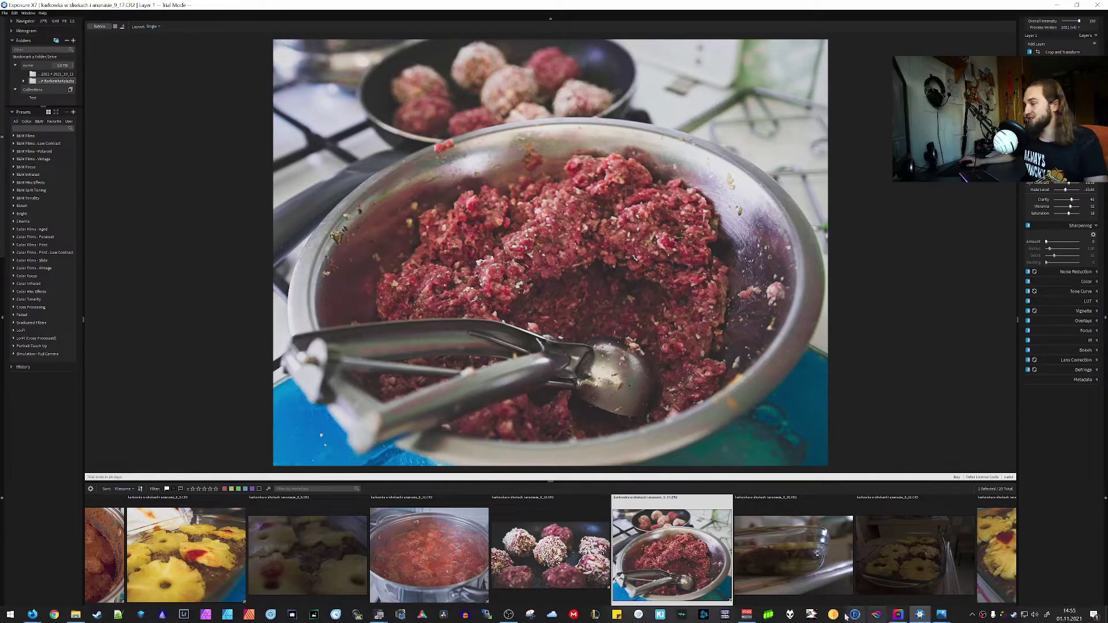
Step: Load the coconut meatballs photo with Curves and Vignette in ON1, briefly comparing against Exposure X7
left_click(905, 617)
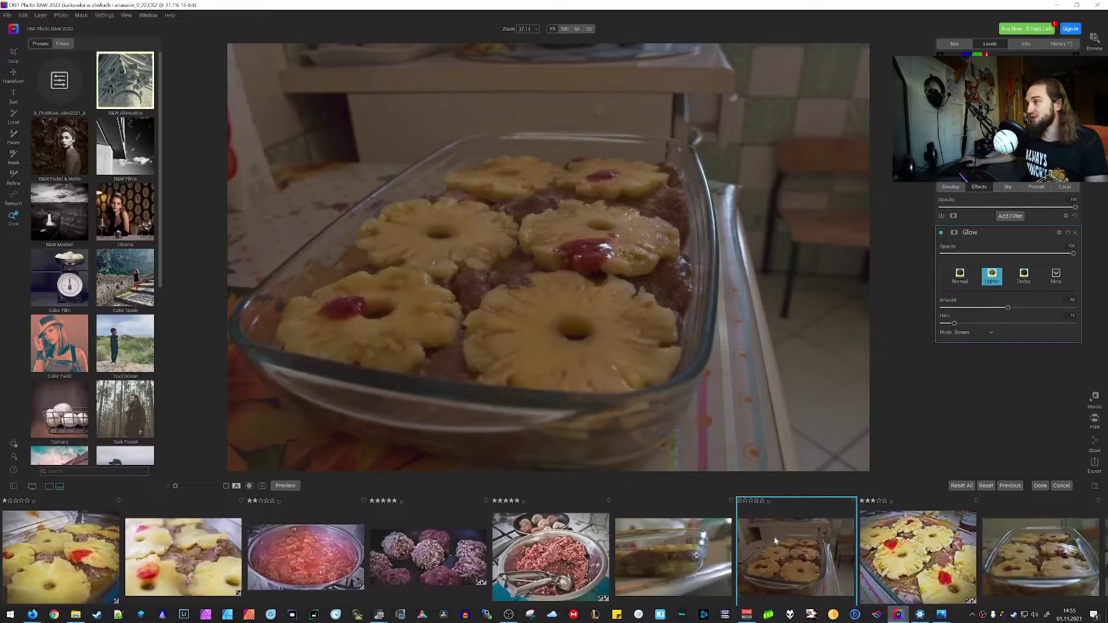
left_click(442, 553)
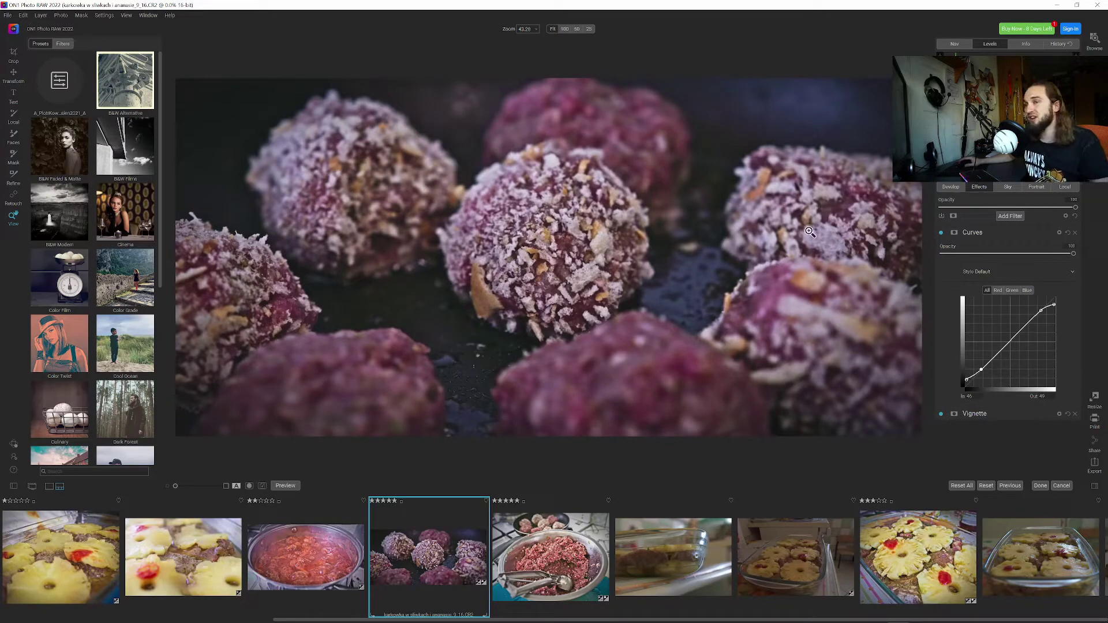
mouse_move(898, 622)
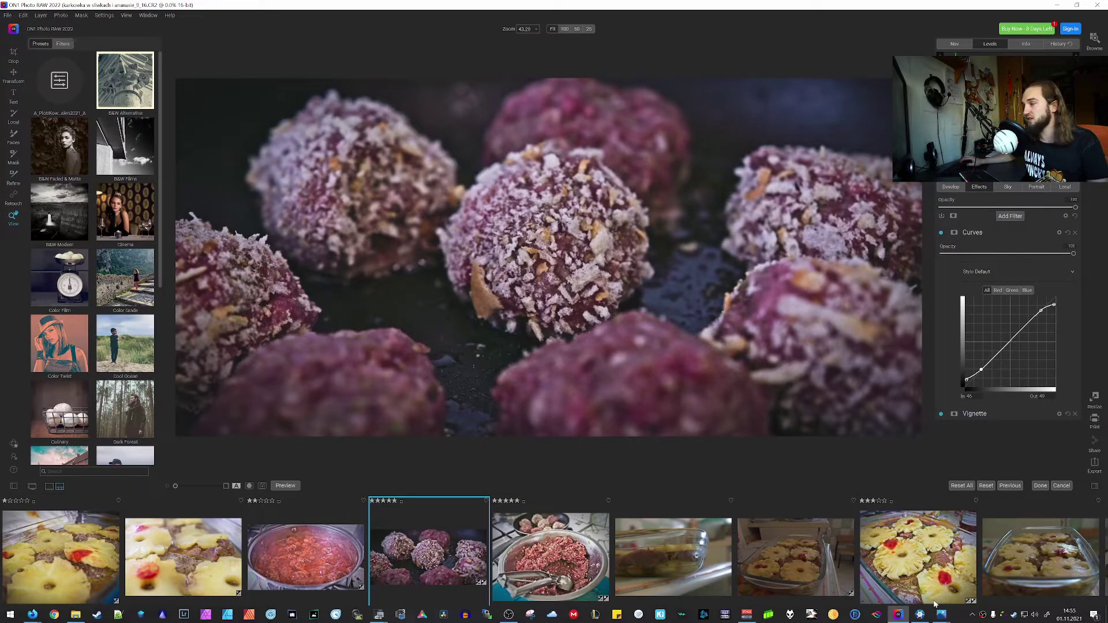
left_click(928, 614)
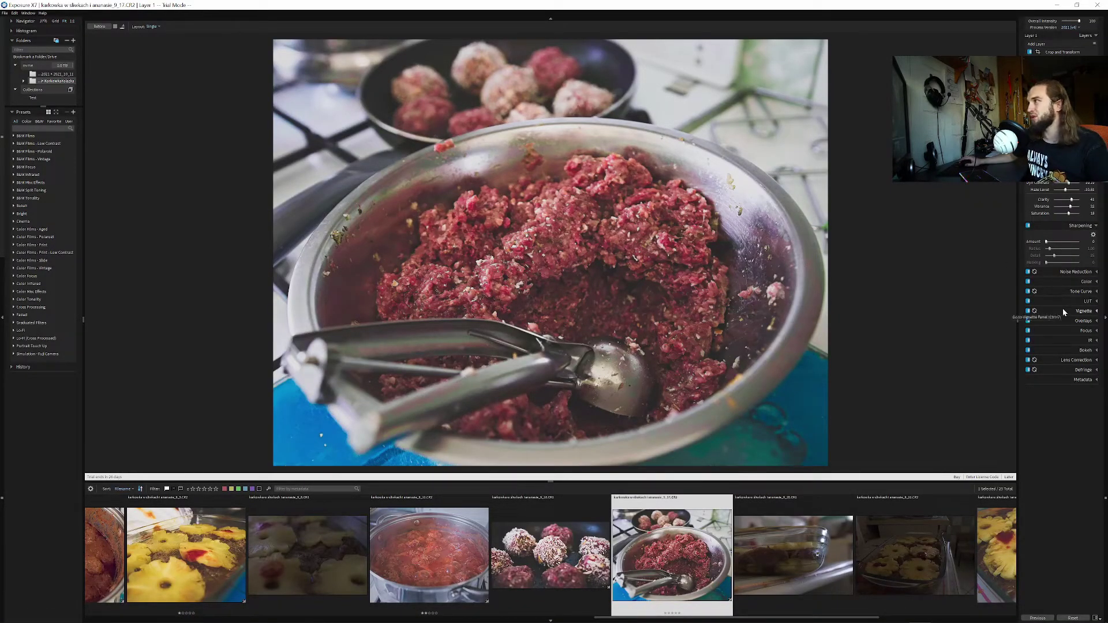
mouse_move(982, 620)
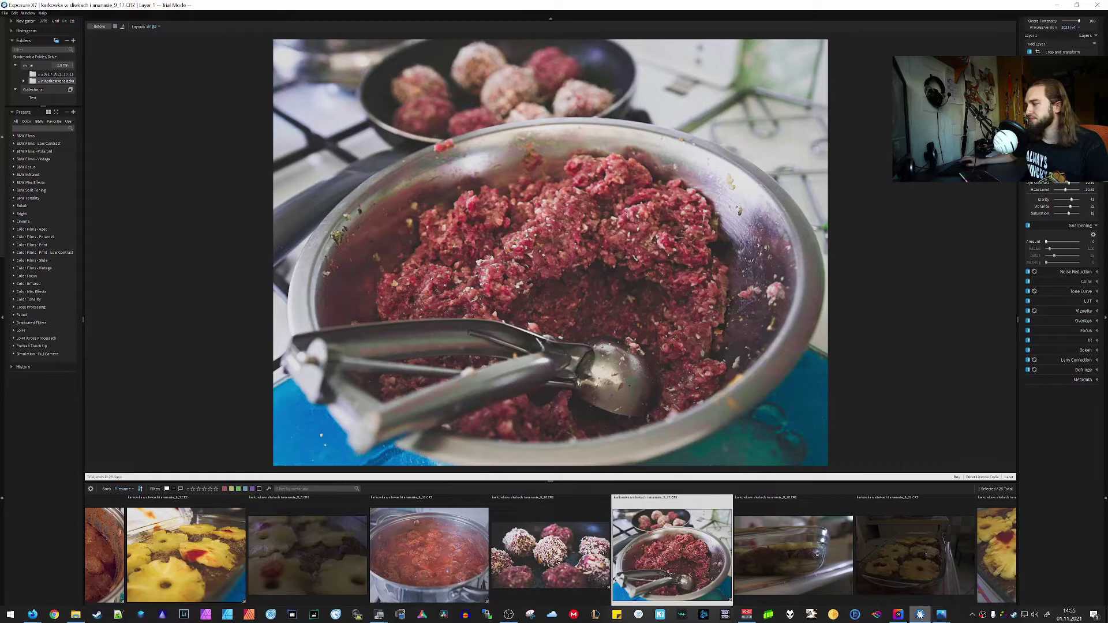
left_click(898, 613)
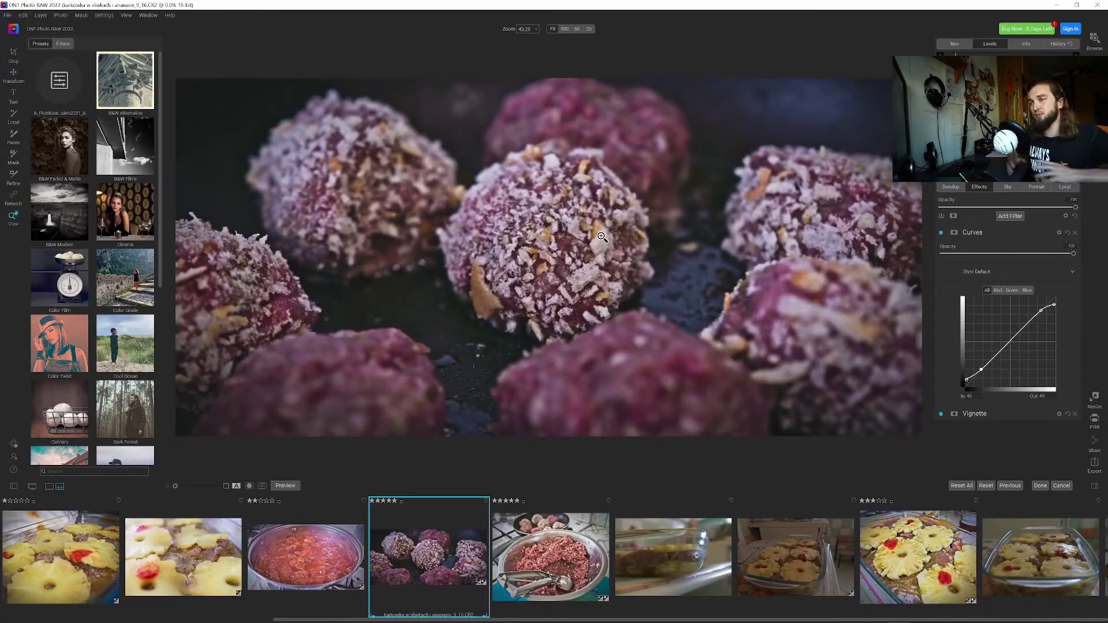